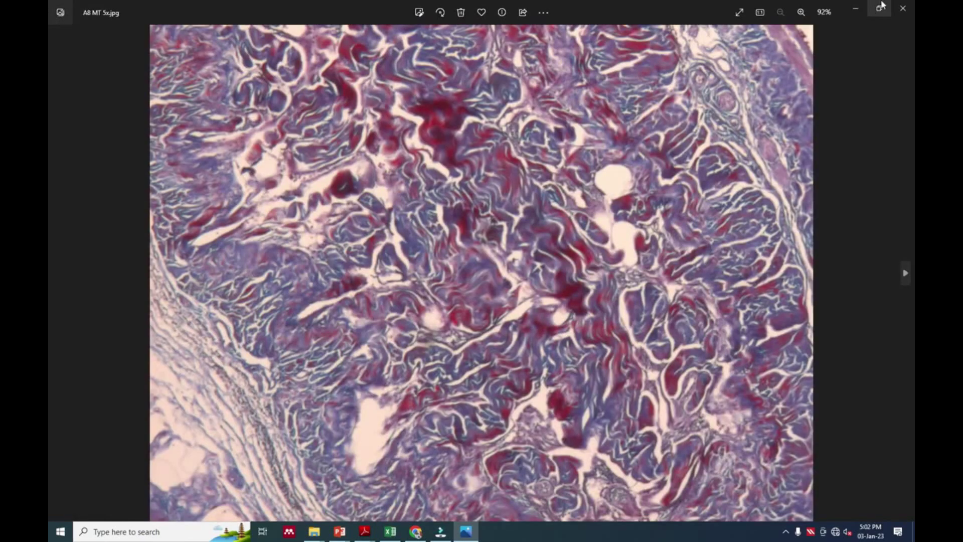
# Paste the A8 MT 5x image onto the desktop
pyautogui.click(854, 7)
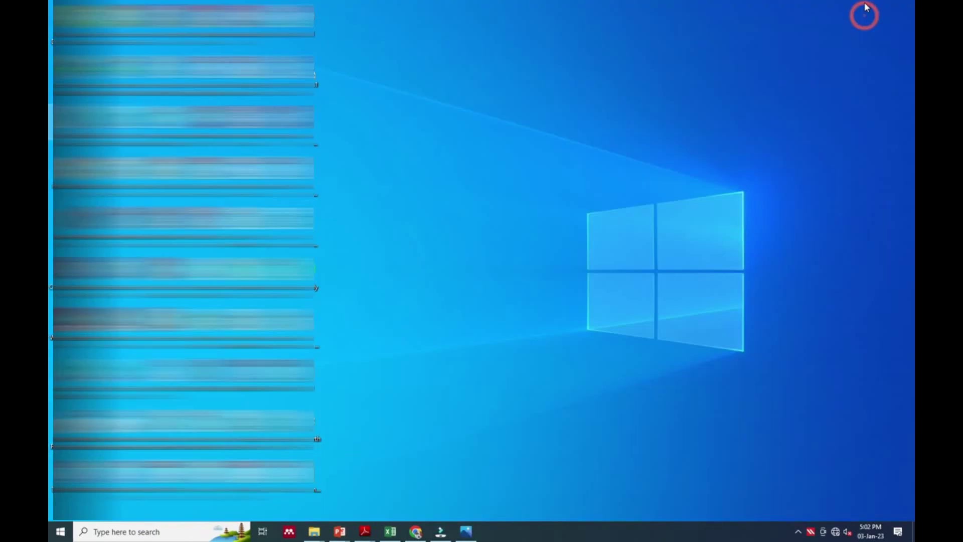
pyautogui.rightClick(699, 70)
pyautogui.click(722, 112)
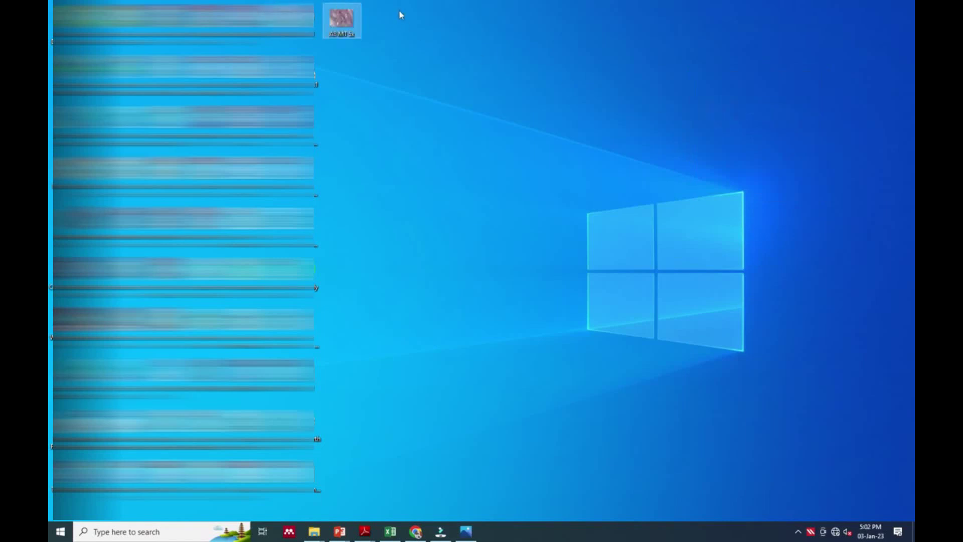
# Launch the ImageJ application from the Softwares > ImageJ folder
pyautogui.moveTo(342, 19); pyautogui.dragTo(575, 106)
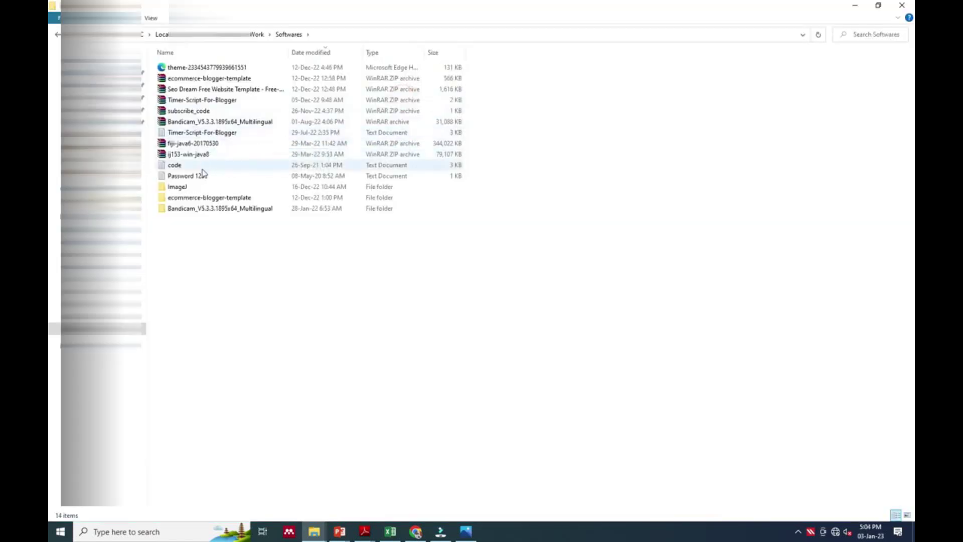
pyautogui.doubleClick(183, 188)
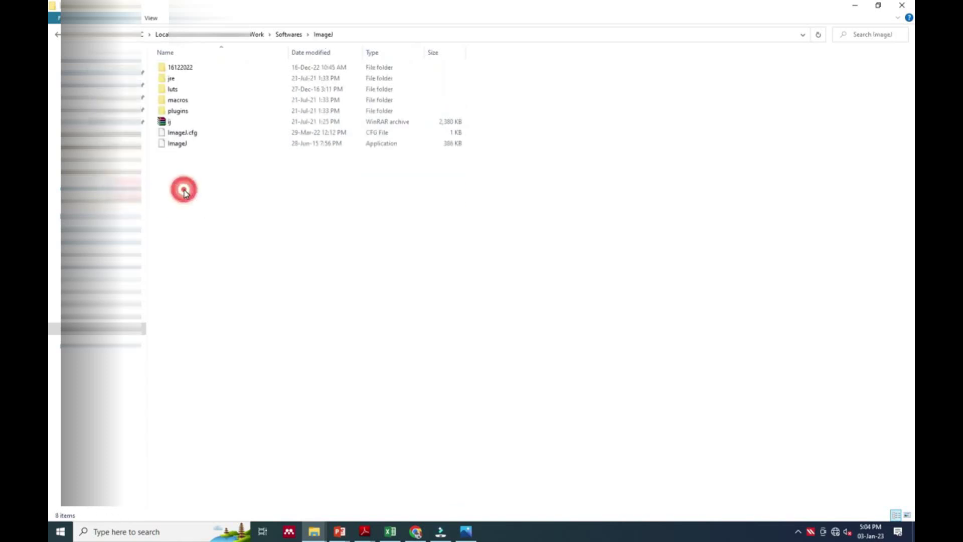
pyautogui.click(183, 145)
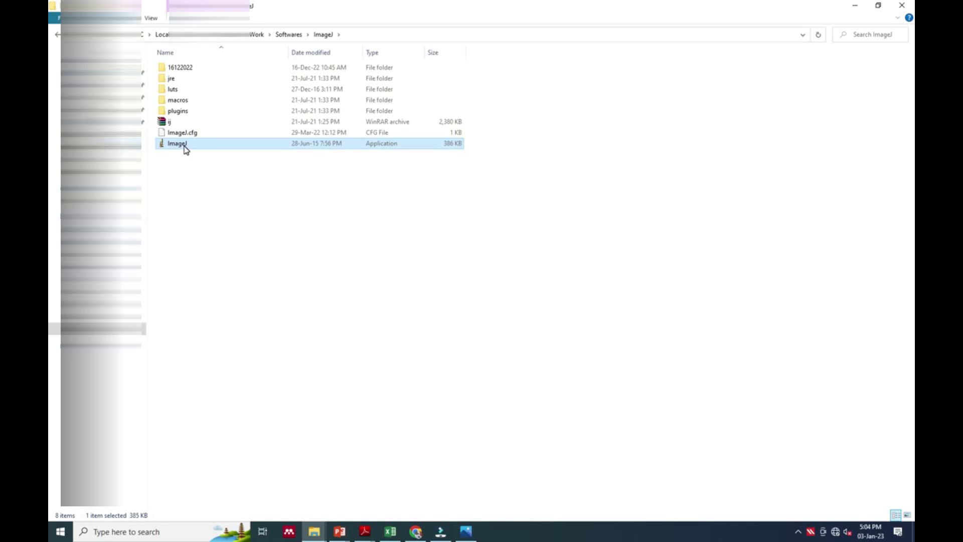
pyautogui.doubleClick(184, 146)
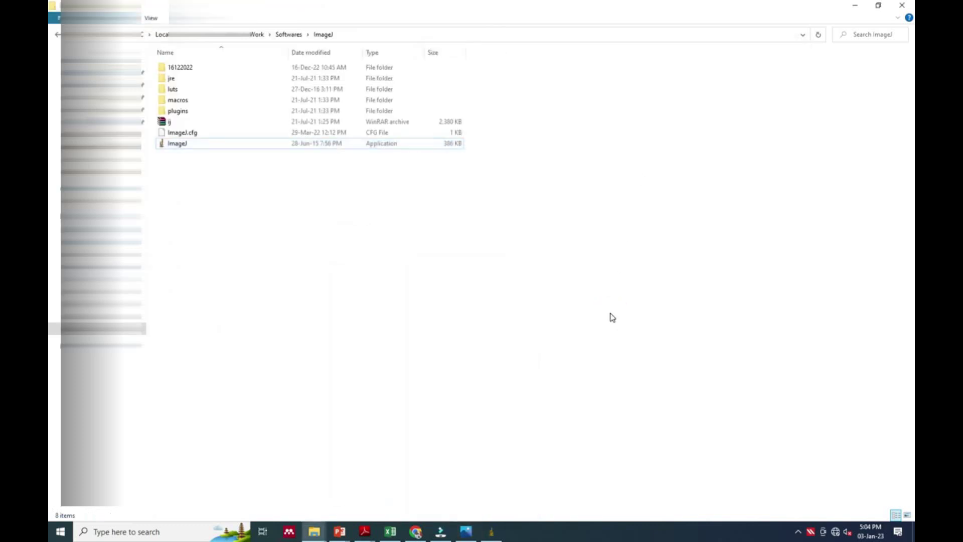
# Drop A8 MT 5x onto the ImageJ toolbar and arrange the image and toolbar windows
pyautogui.click(489, 531)
pyautogui.click(853, 5)
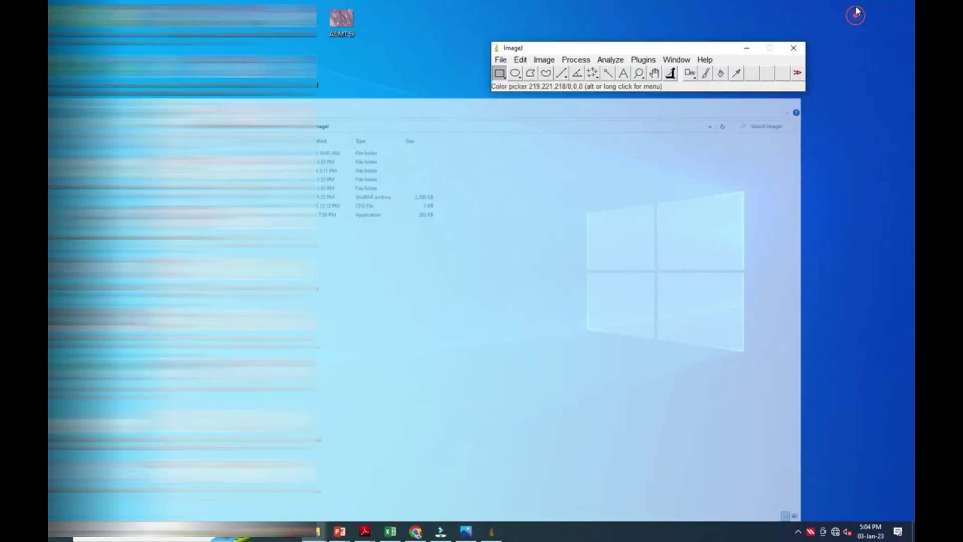
pyautogui.moveTo(341, 20); pyautogui.dragTo(499, 75)
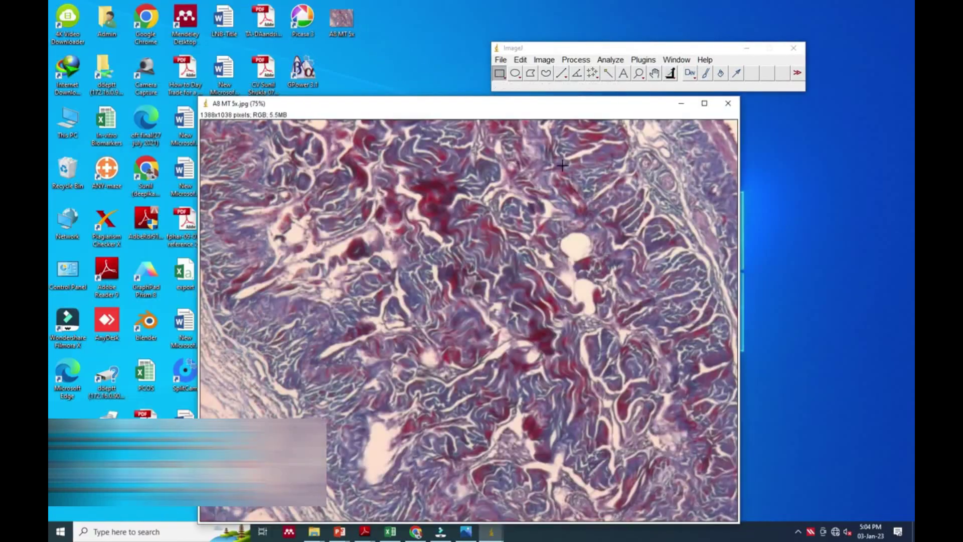
pyautogui.moveTo(439, 106); pyautogui.dragTo(302, 52)
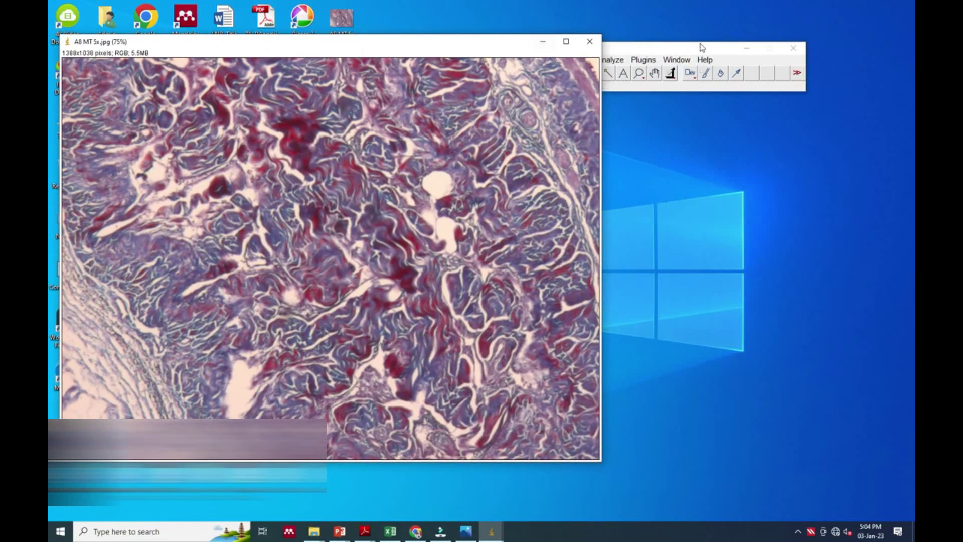
pyautogui.moveTo(702, 48); pyautogui.dragTo(755, 12)
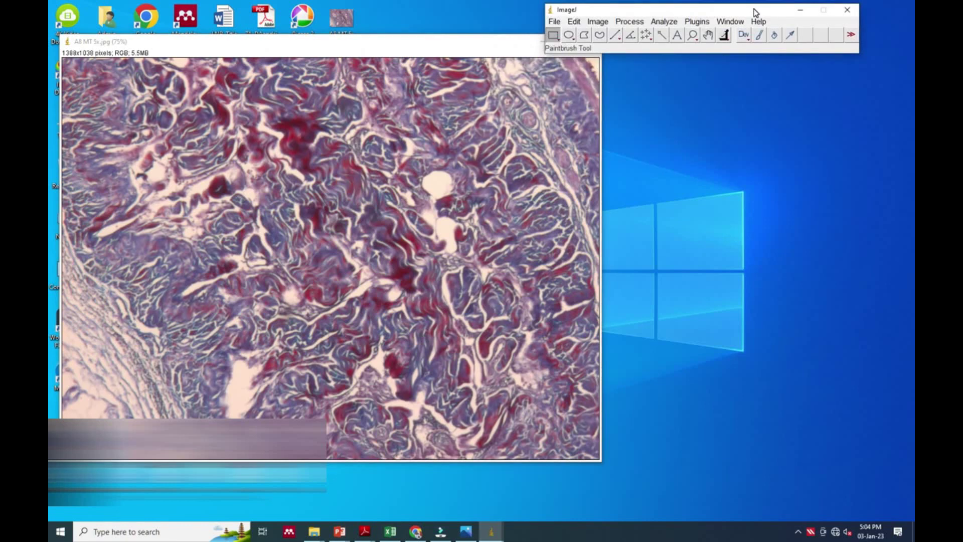
# Change the A8 MT 5x.jpg image type from RGB to 8-bit with Image > Type
pyautogui.click(600, 27)
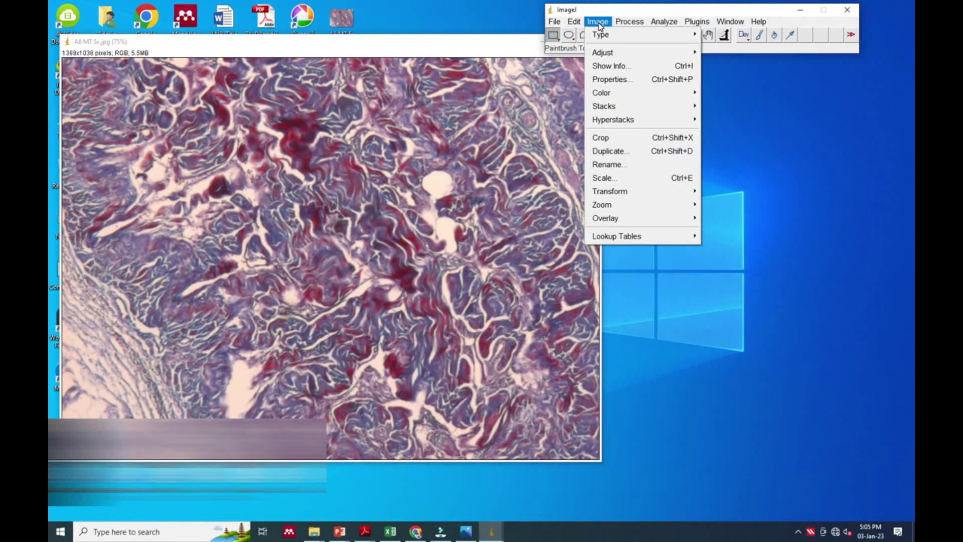
pyautogui.moveTo(605, 36)
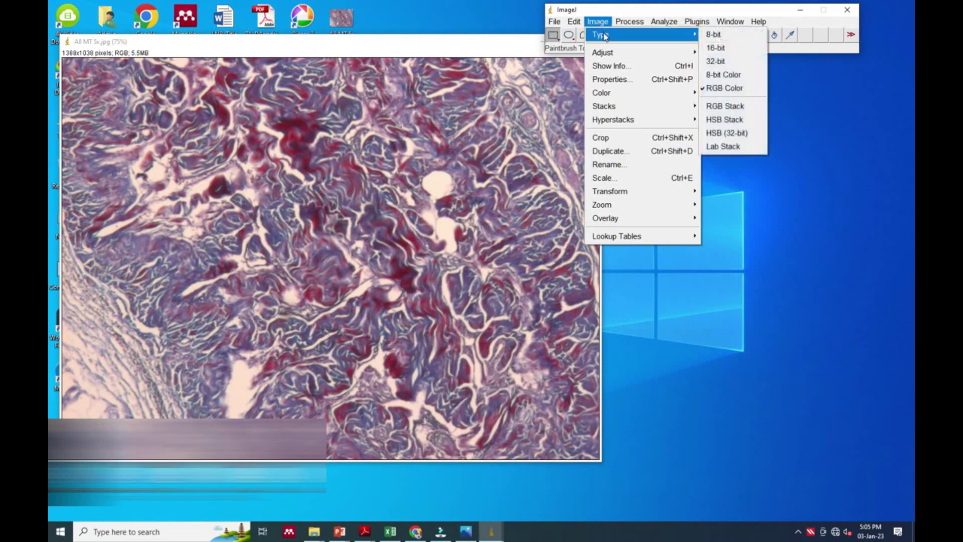
pyautogui.click(713, 35)
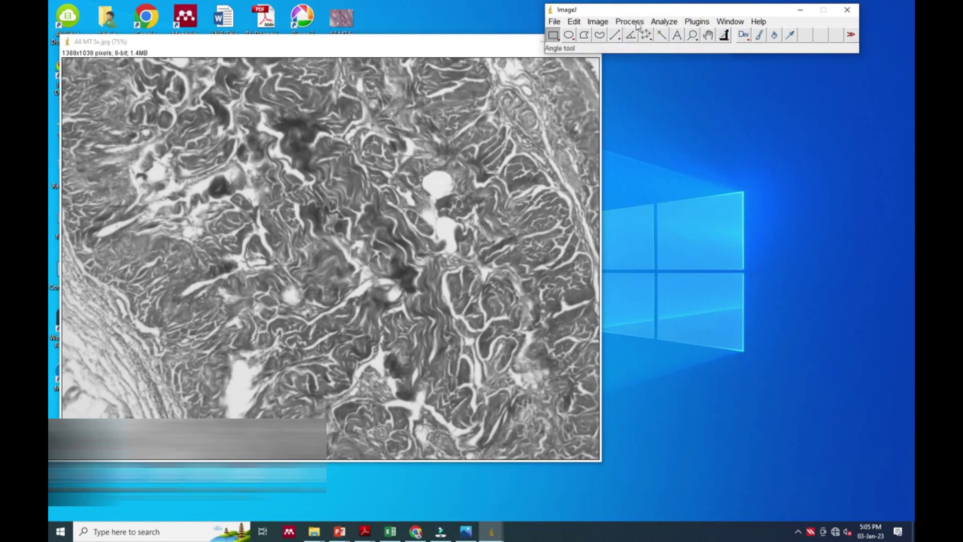
# Remove Min & max gray value from Analyze > Set Measurements
pyautogui.click(664, 22)
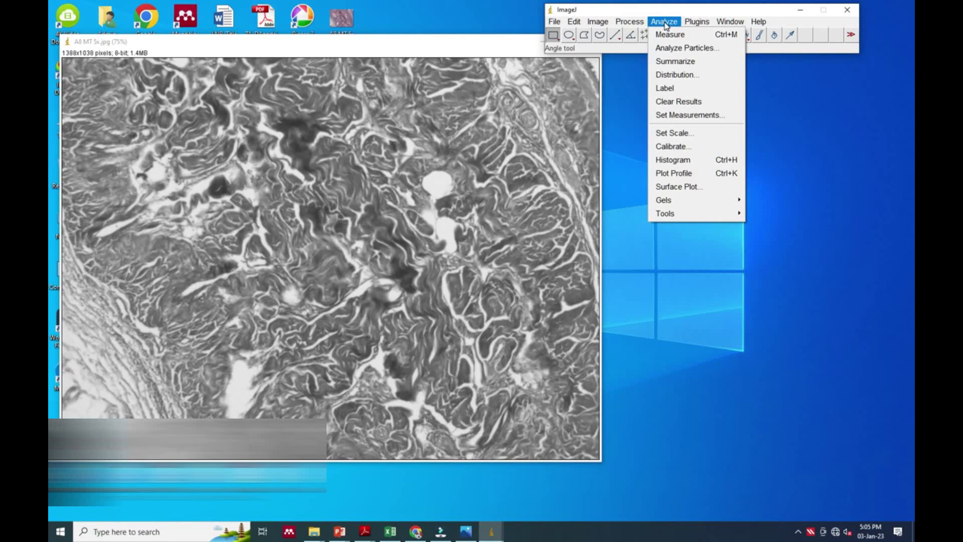
pyautogui.click(675, 119)
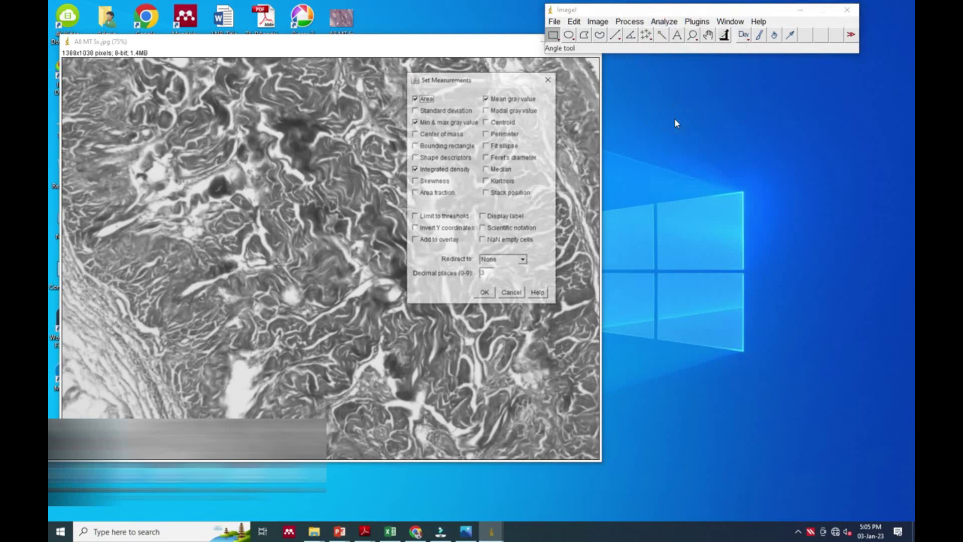
pyautogui.click(414, 121)
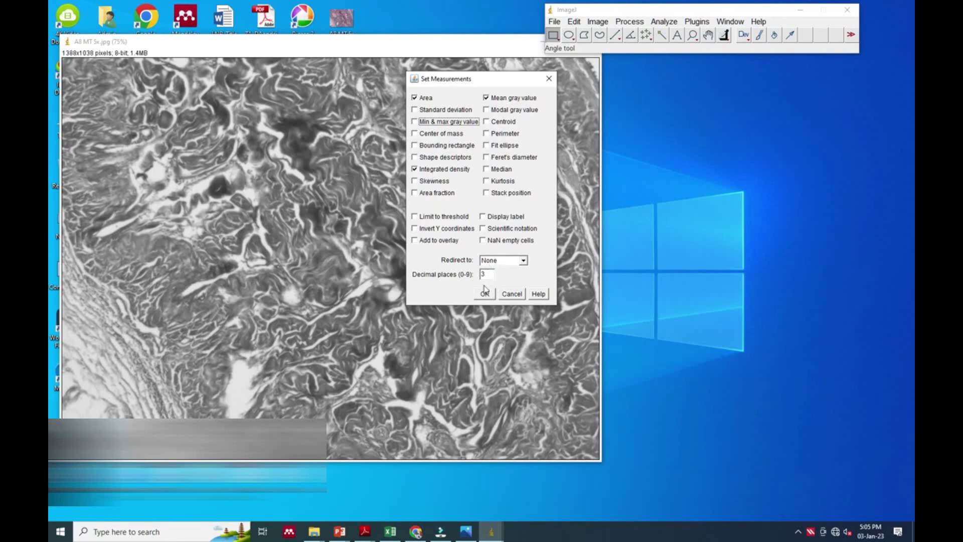
pyautogui.click(524, 260)
pyautogui.click(525, 261)
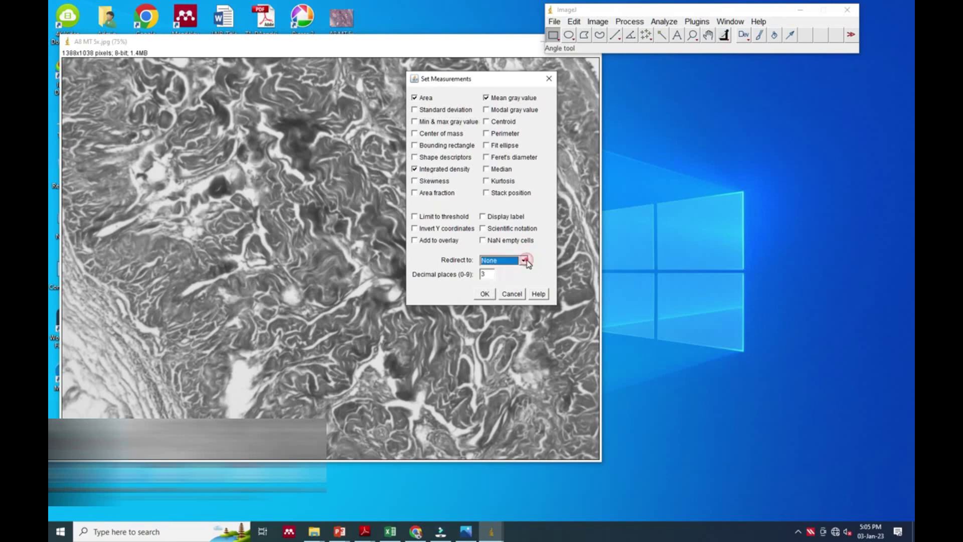
pyautogui.click(485, 294)
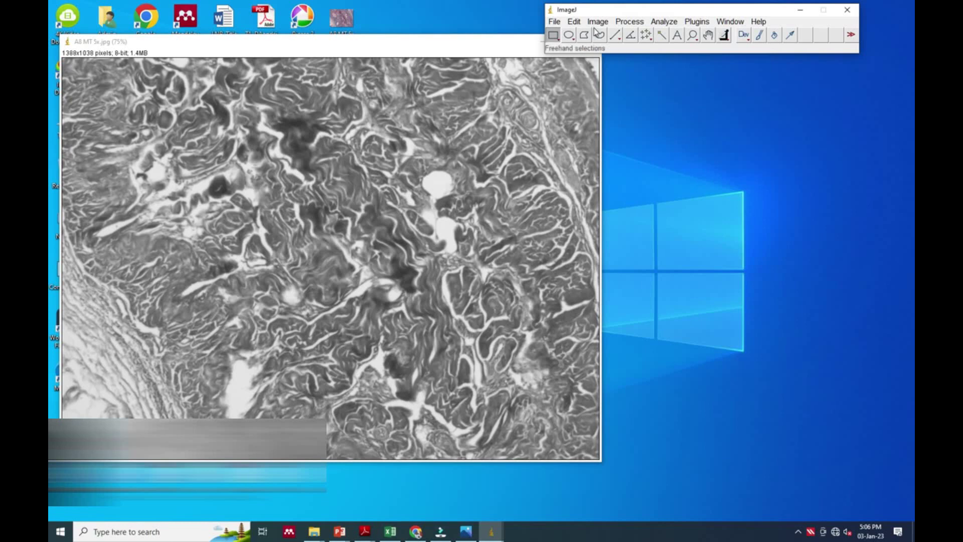
# Add Area fraction and drop Integrated density in Set Measurements
pyautogui.click(663, 23)
pyautogui.click(674, 117)
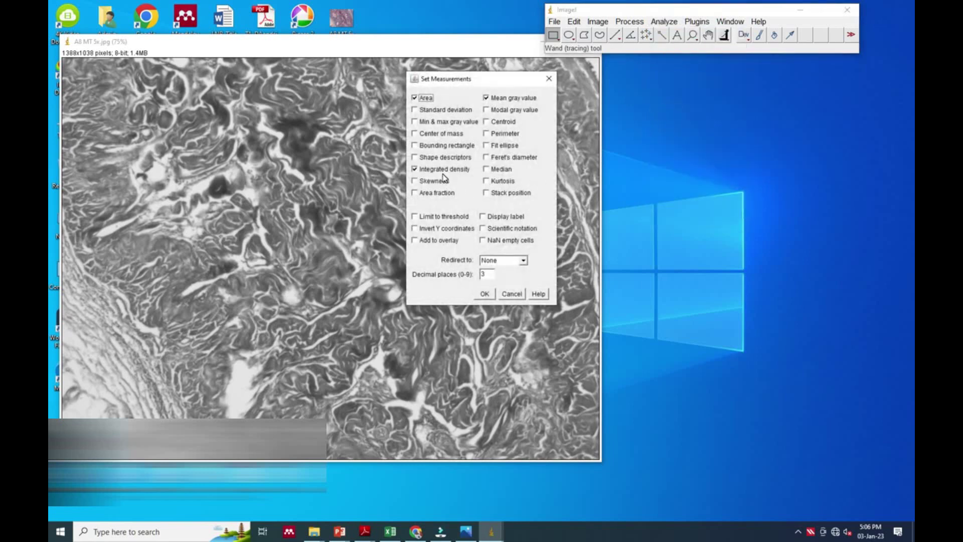
pyautogui.click(441, 192)
pyautogui.click(414, 169)
pyautogui.click(485, 294)
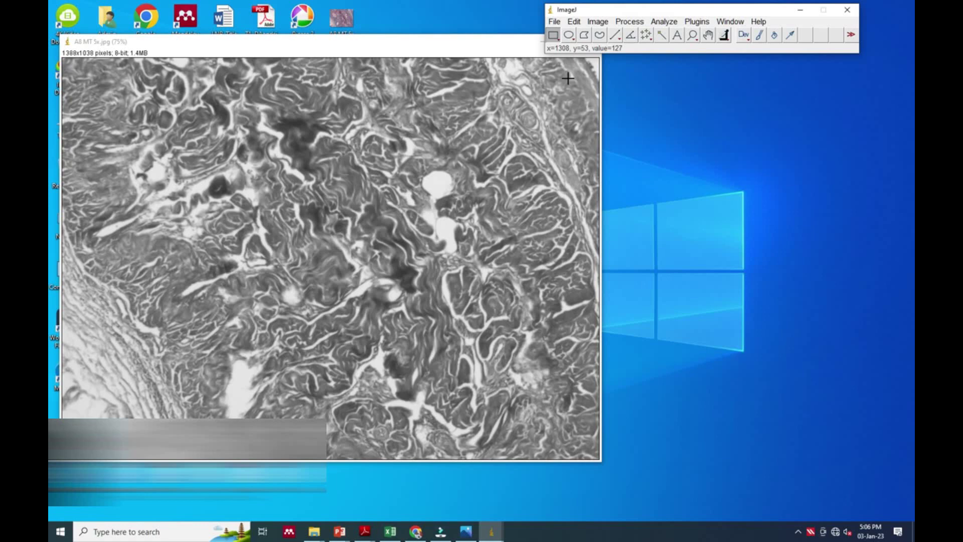
# Threshold the 8-bit image with red overlay, dragging the sliders to about 112–159
pyautogui.click(599, 22)
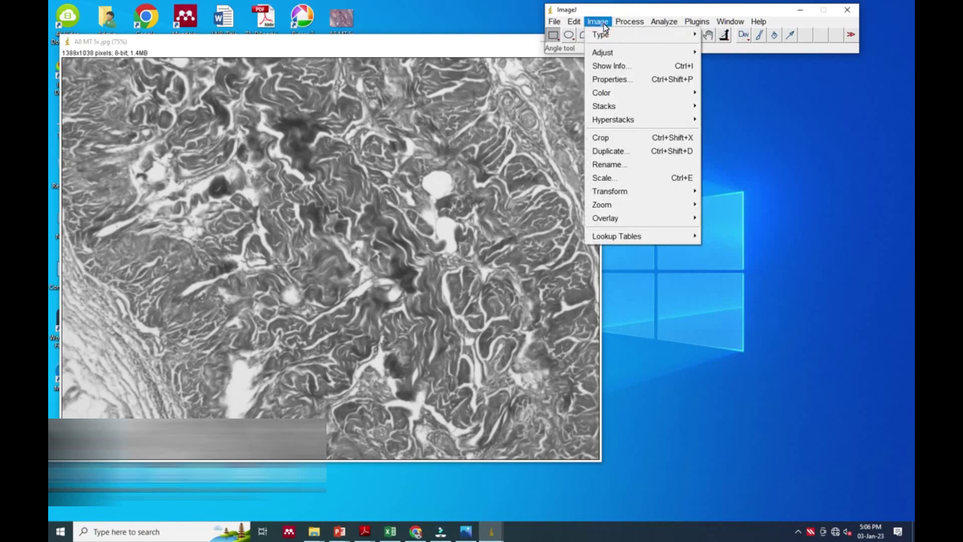
pyautogui.moveTo(604, 57)
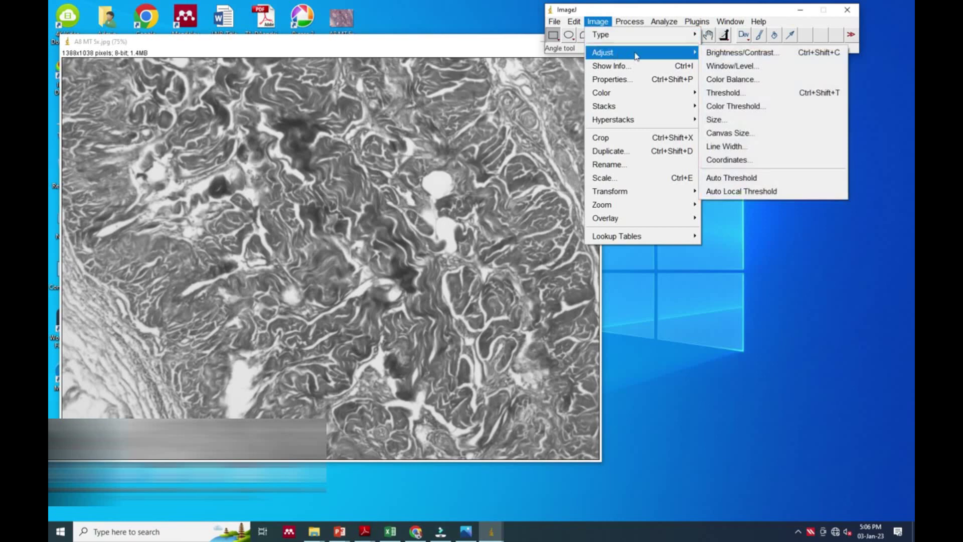
pyautogui.click(725, 94)
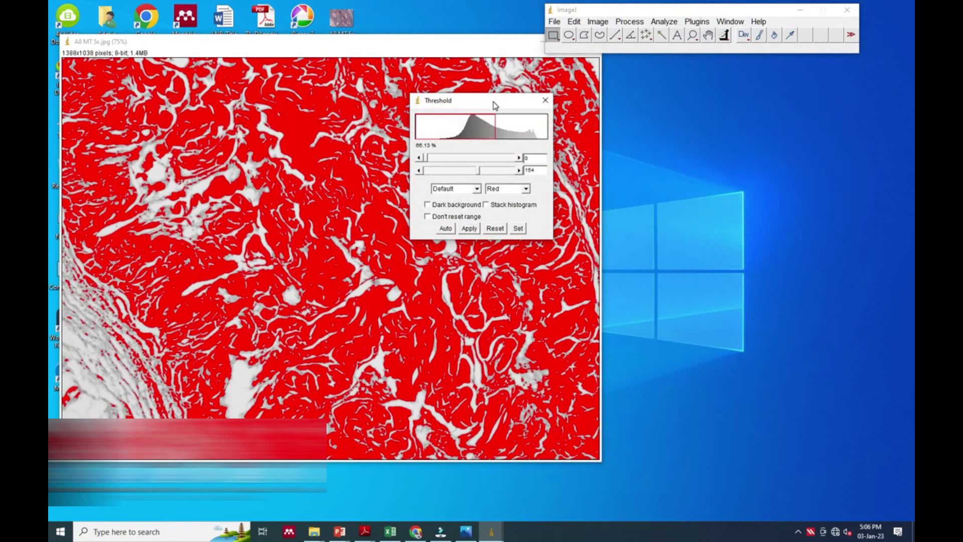
pyautogui.moveTo(492, 101); pyautogui.dragTo(700, 139)
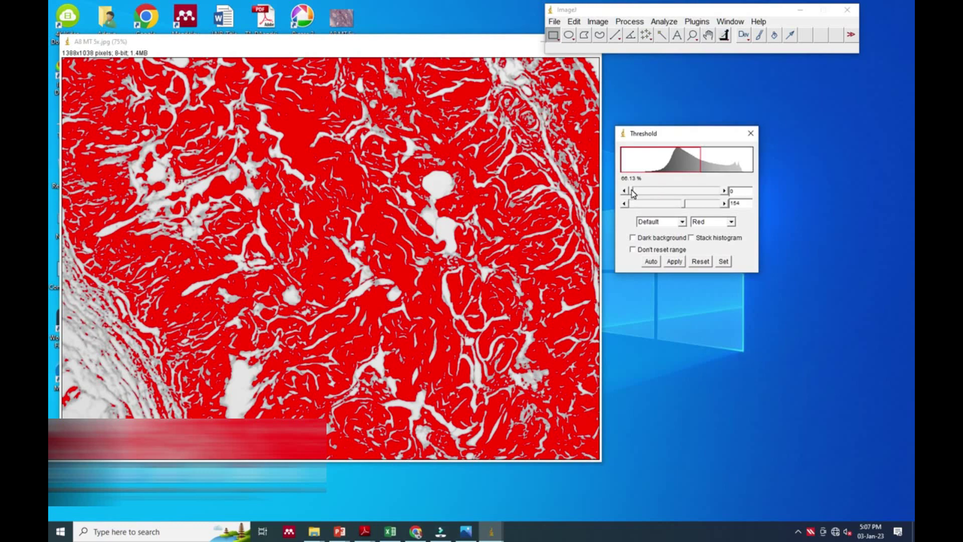
pyautogui.moveTo(632, 193); pyautogui.dragTo(671, 201)
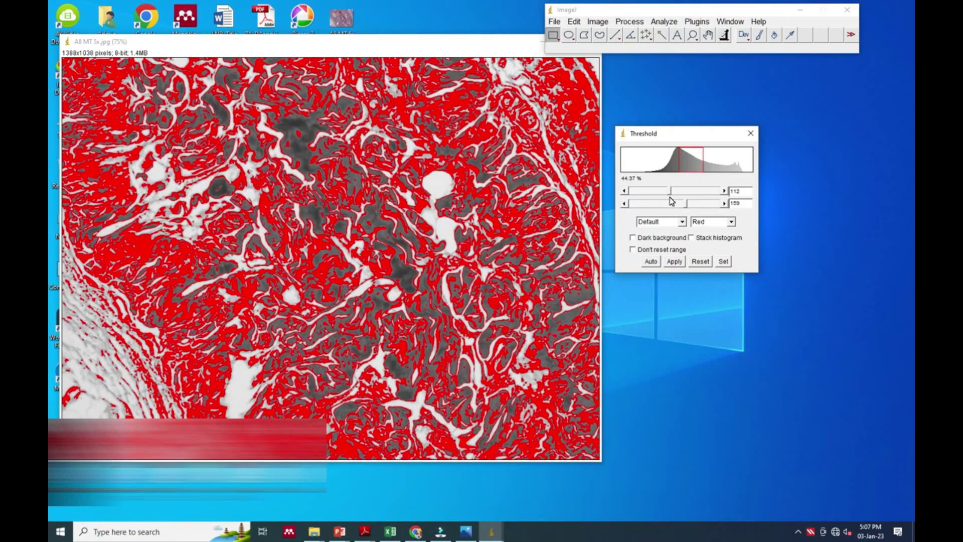
pyautogui.moveTo(670, 199); pyautogui.dragTo(672, 201)
# Open the original A8 MT 5x.jpg in Photos, out of full screen, and close the collection window
pyautogui.click(341, 19)
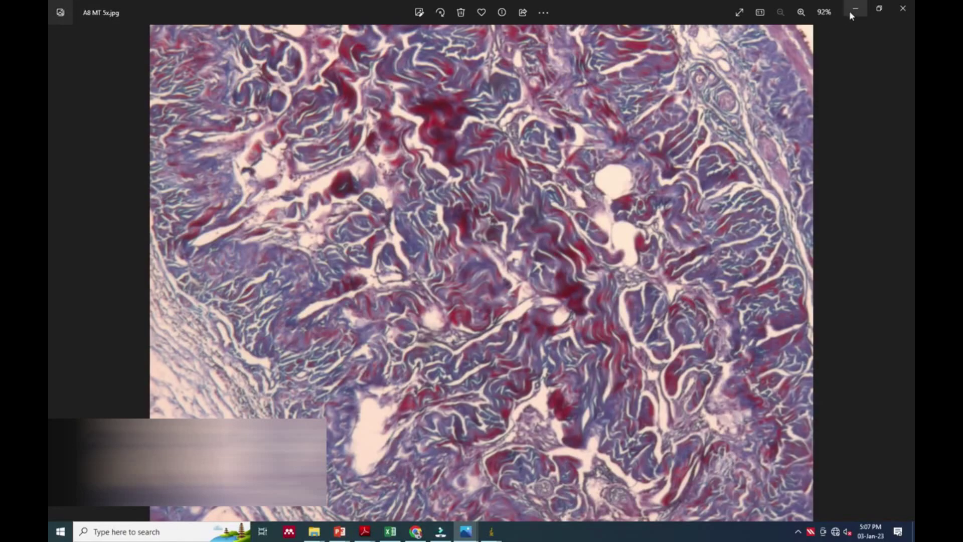
pyautogui.click(739, 12)
pyautogui.doubleClick(754, 40)
pyautogui.doubleClick(755, 40)
pyautogui.click(754, 12)
pyautogui.click(879, 12)
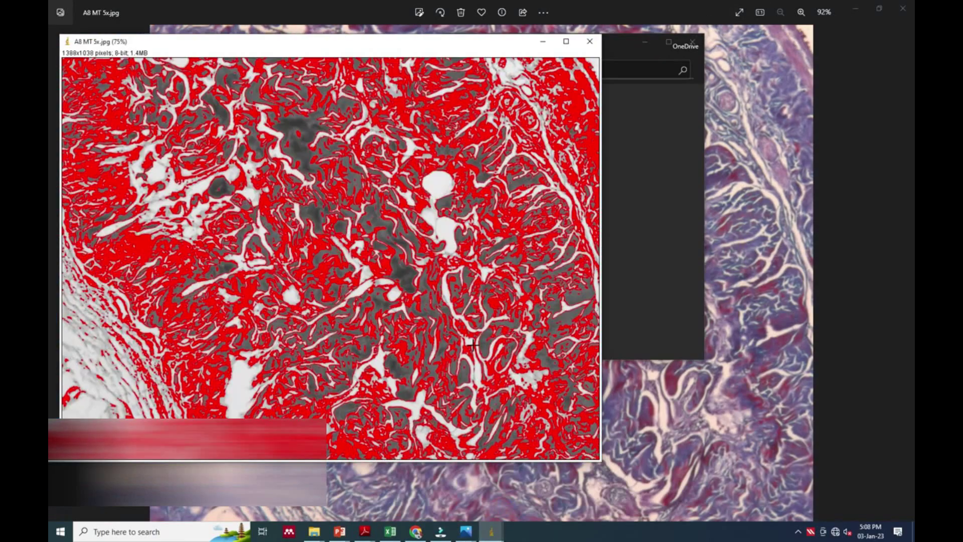
pyautogui.click(644, 230)
pyautogui.moveTo(557, 48); pyautogui.dragTo(679, 104)
pyautogui.click(816, 100)
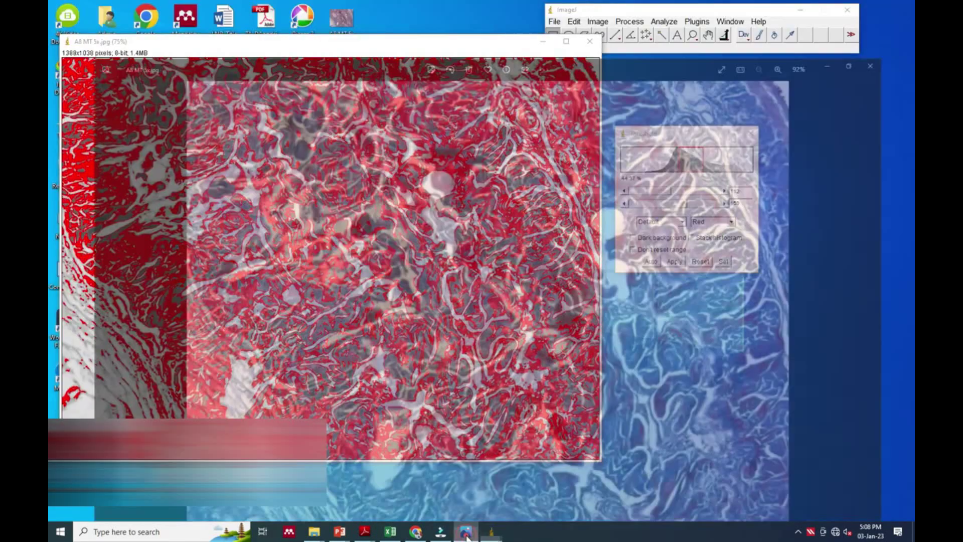
pyautogui.click(465, 531)
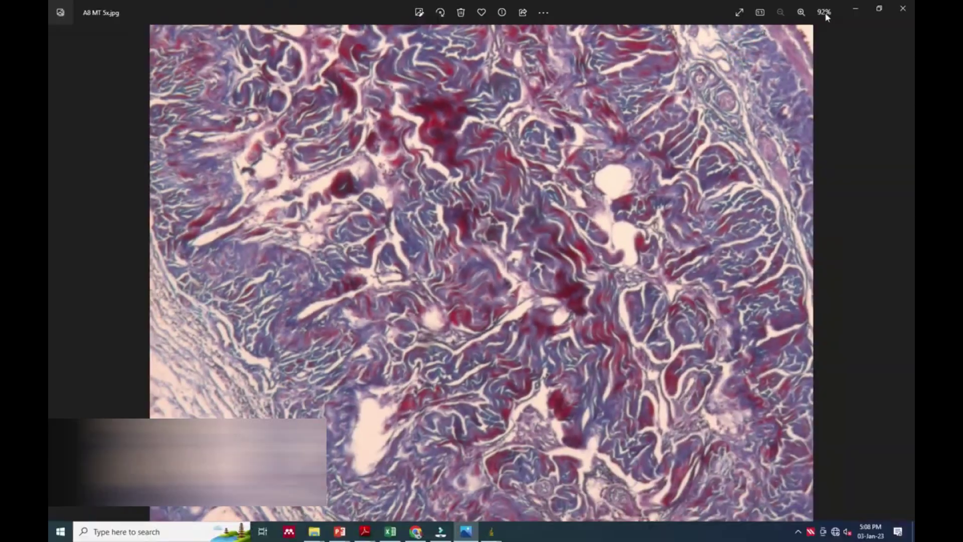
pyautogui.click(879, 8)
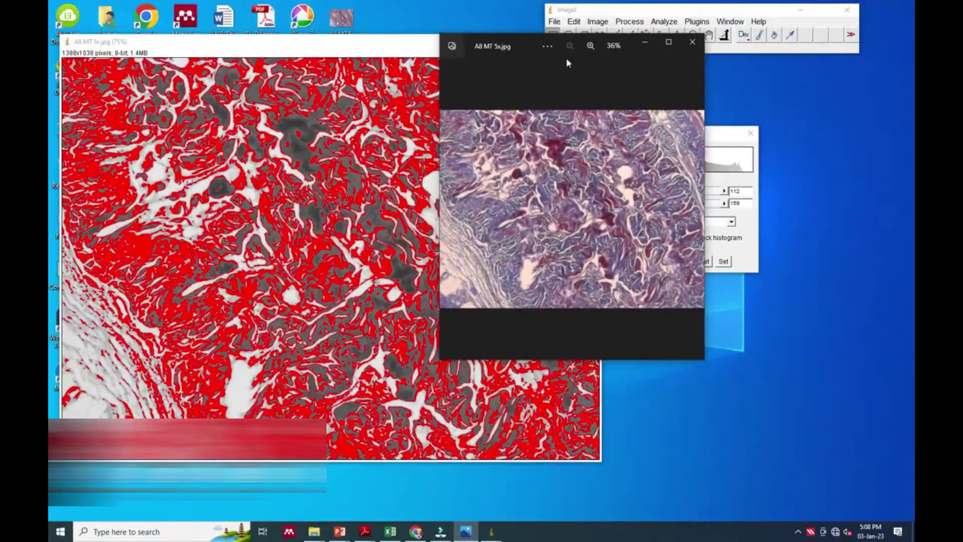
pyautogui.moveTo(565, 58); pyautogui.dragTo(750, 304)
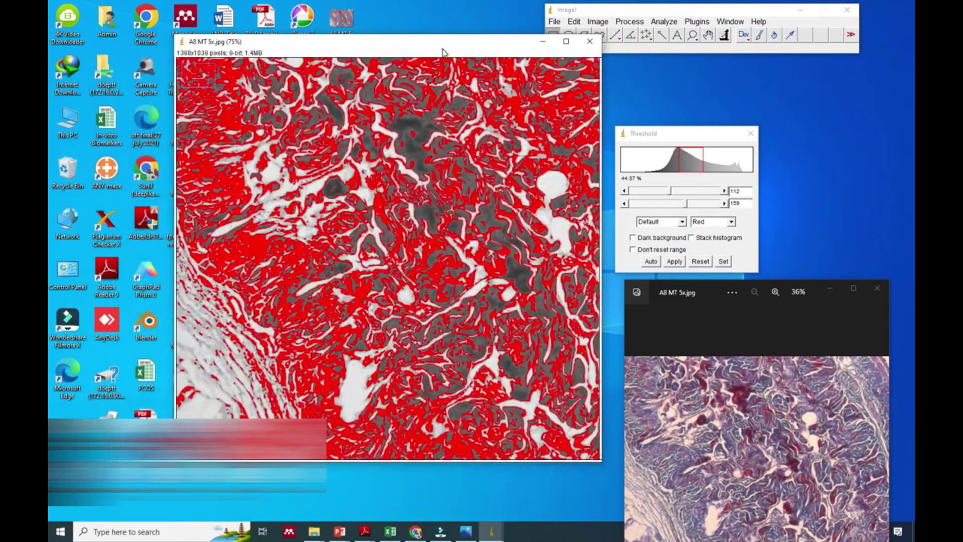
# Place and widen the Photos viewer beside the thresholded ImageJ image
pyautogui.click(725, 320)
pyautogui.click(853, 288)
pyautogui.click(855, 8)
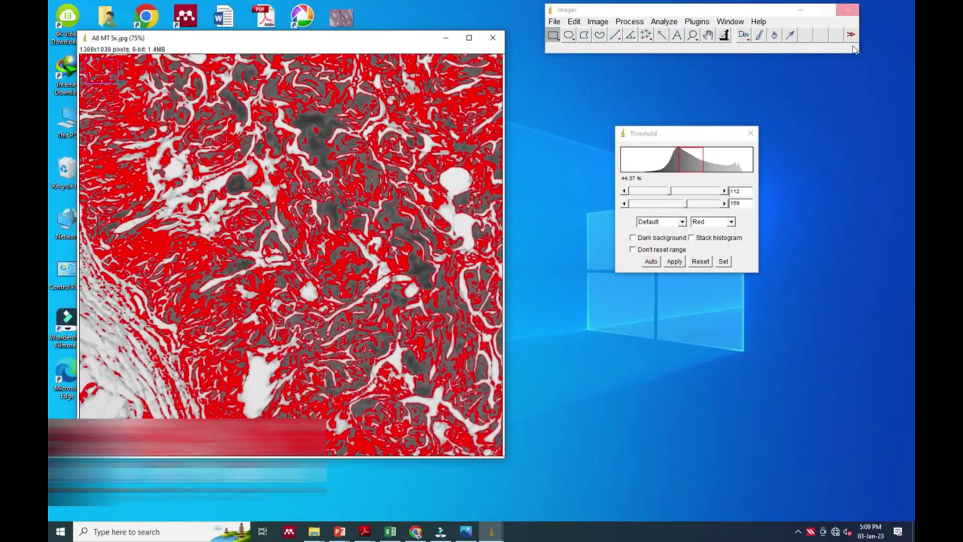
pyautogui.click(466, 531)
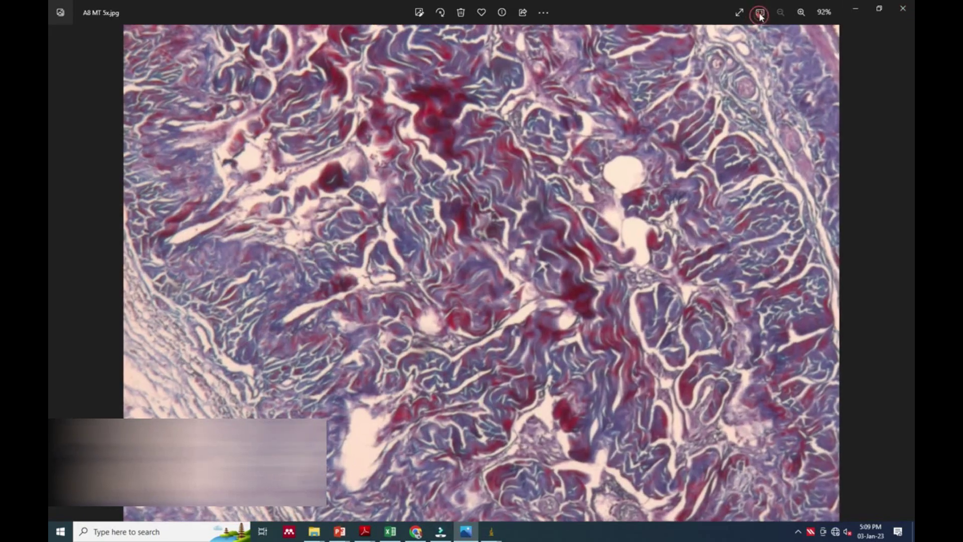
pyautogui.click(878, 8)
pyautogui.click(802, 343)
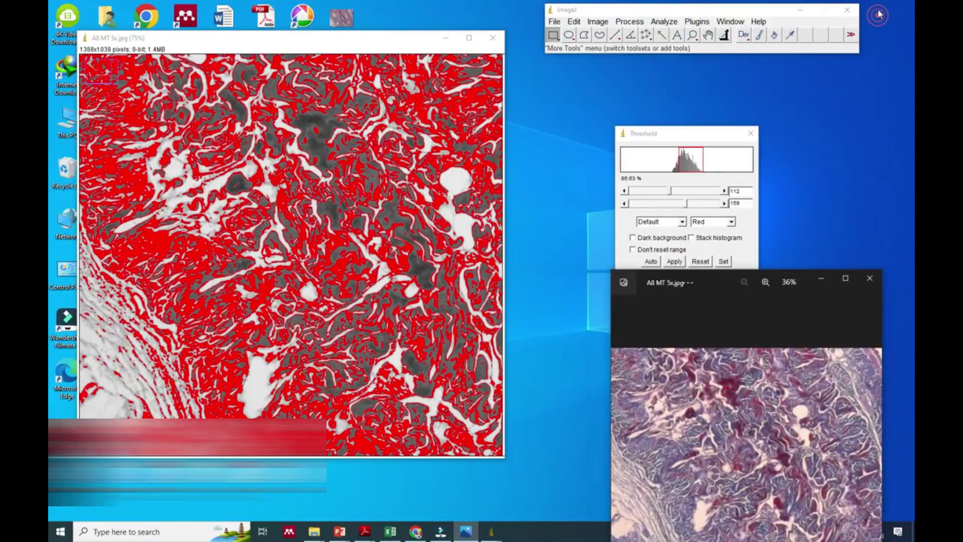
pyautogui.moveTo(698, 281); pyautogui.dragTo(582, 33)
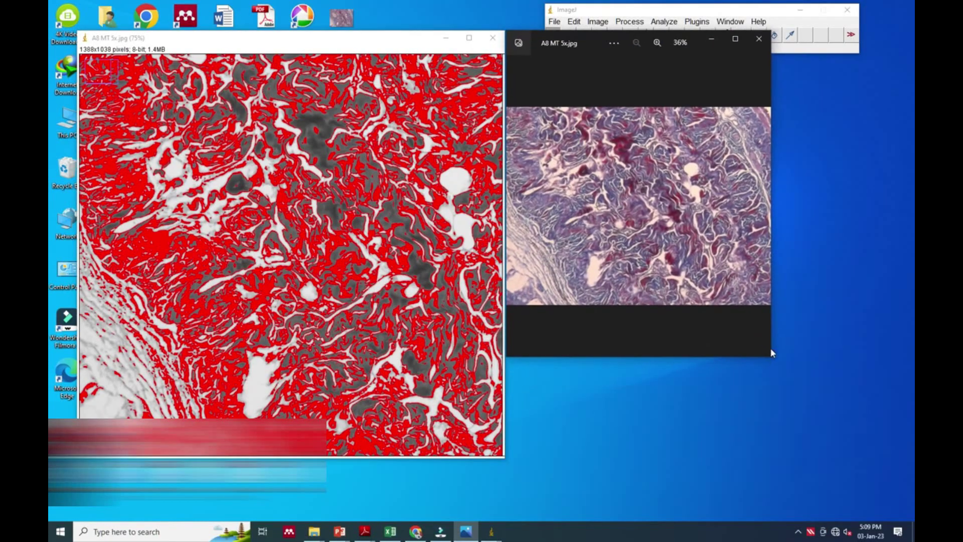
pyautogui.moveTo(771, 353)
pyautogui.mouseDown()
pyautogui.moveTo(852, 386)
pyautogui.moveTo(785, 351)
pyautogui.mouseUp()
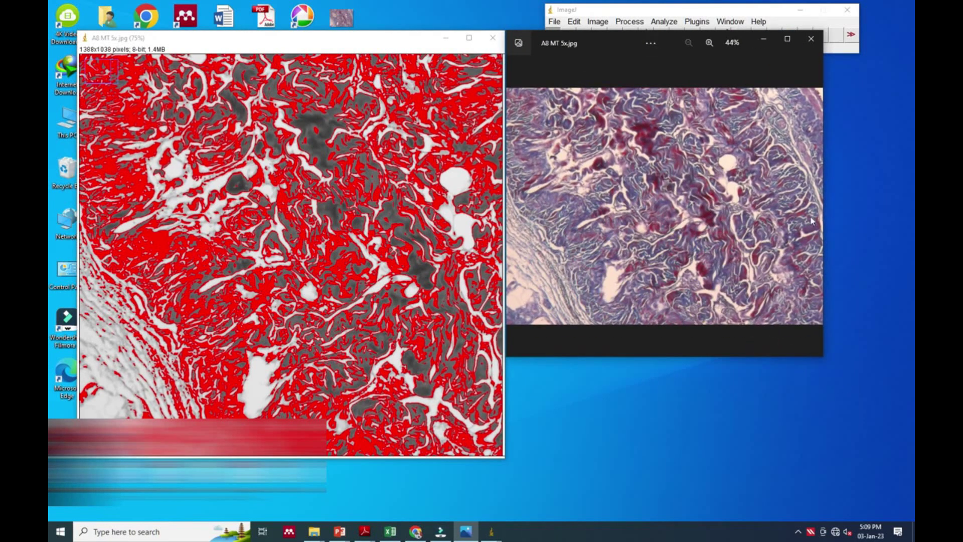
pyautogui.moveTo(823, 219); pyautogui.dragTo(903, 223)
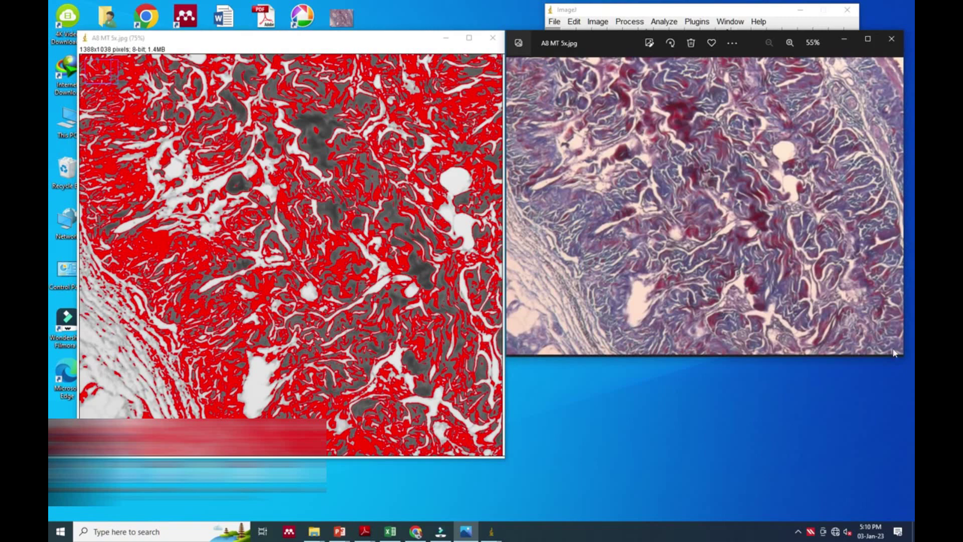
# Resize the image and viewer windows and move the Threshold dialog clear of the photo
pyautogui.moveTo(491, 460); pyautogui.dragTo(441, 394)
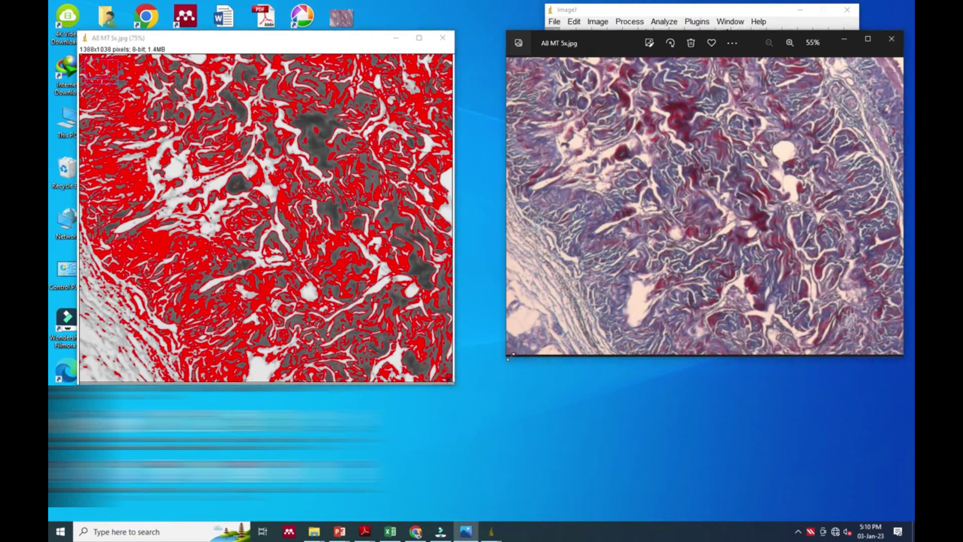
pyautogui.moveTo(502, 345); pyautogui.dragTo(484, 345)
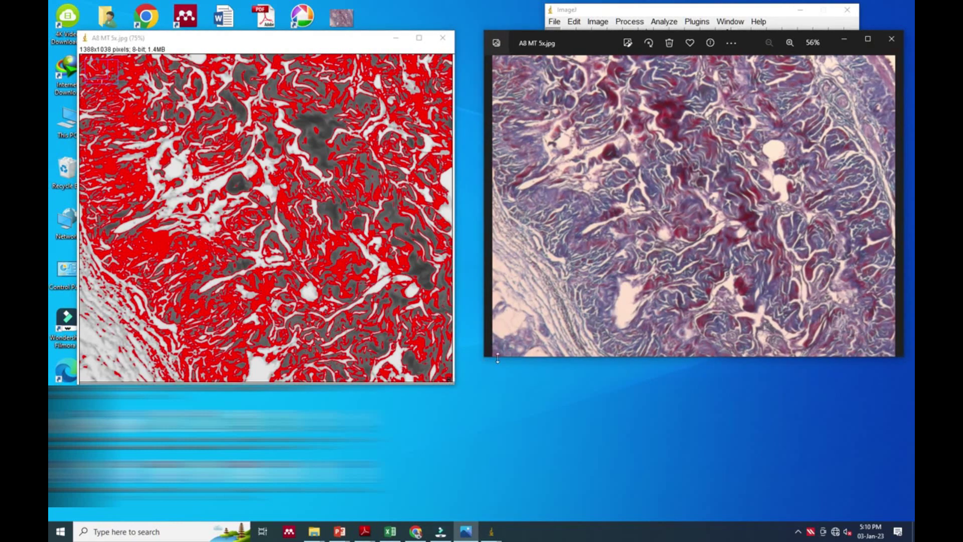
pyautogui.rightClick(307, 194)
pyautogui.click(396, 38)
pyautogui.click(491, 532)
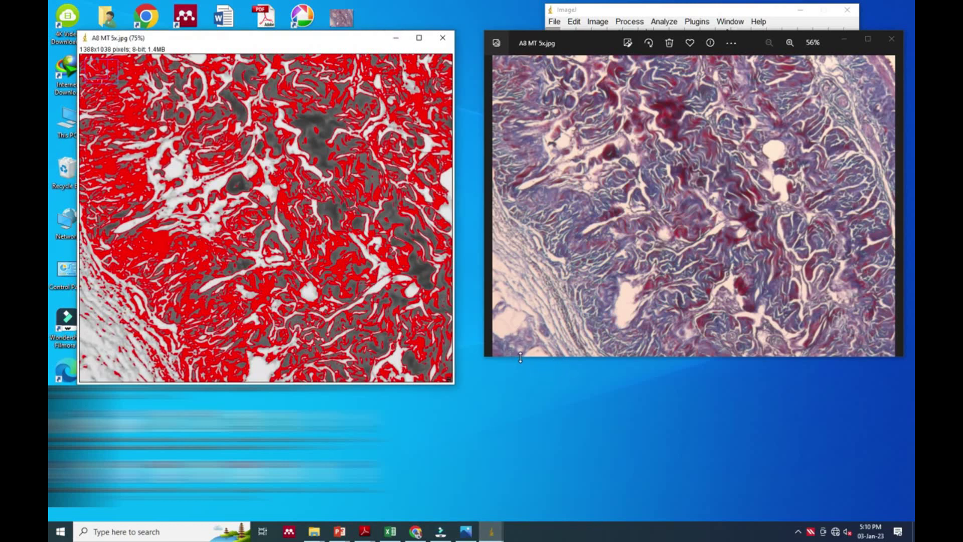
pyautogui.moveTo(520, 357); pyautogui.dragTo(515, 385)
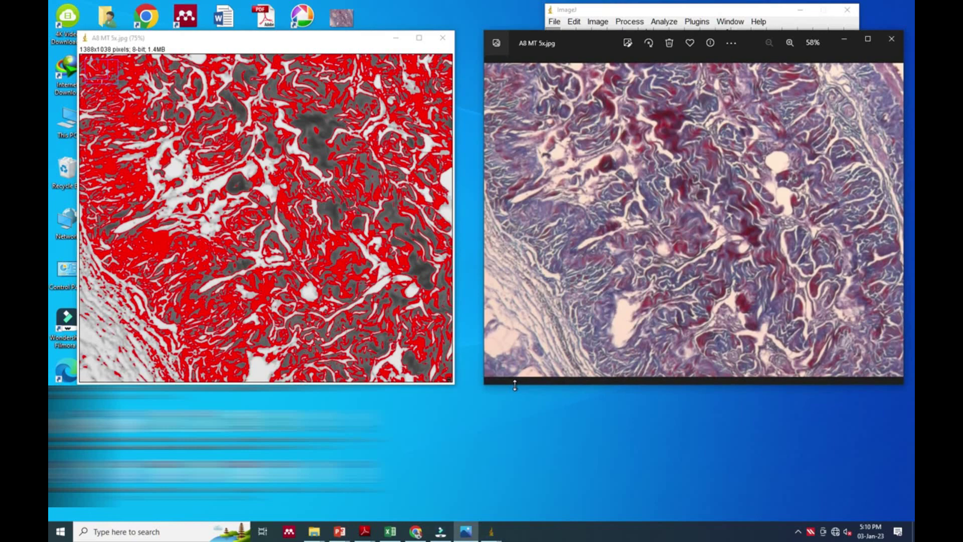
pyautogui.moveTo(761, 36); pyautogui.dragTo(739, 281)
pyautogui.moveTo(704, 134); pyautogui.dragTo(589, 80)
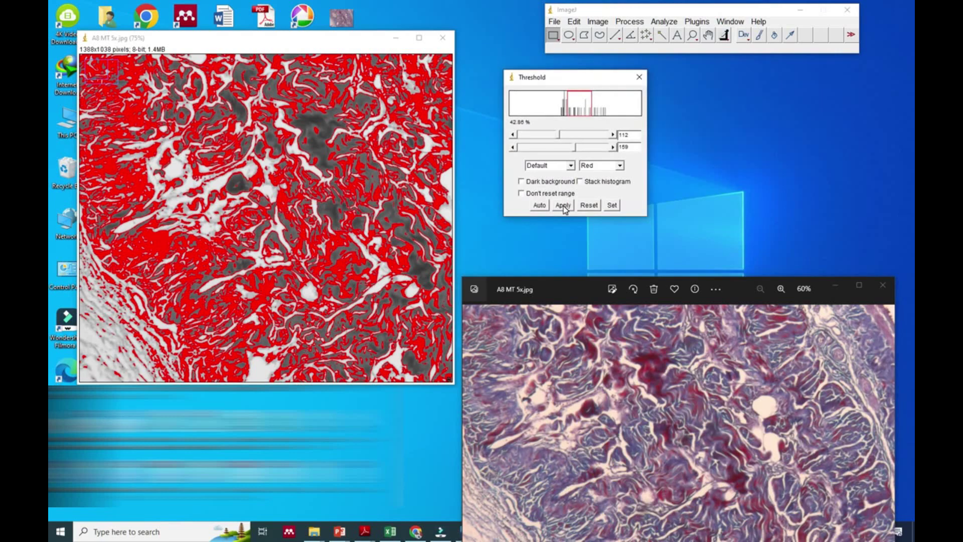
# Measure the thresholded image: Area 42, Mean 138.595, %Area 42.857
pyautogui.click(664, 21)
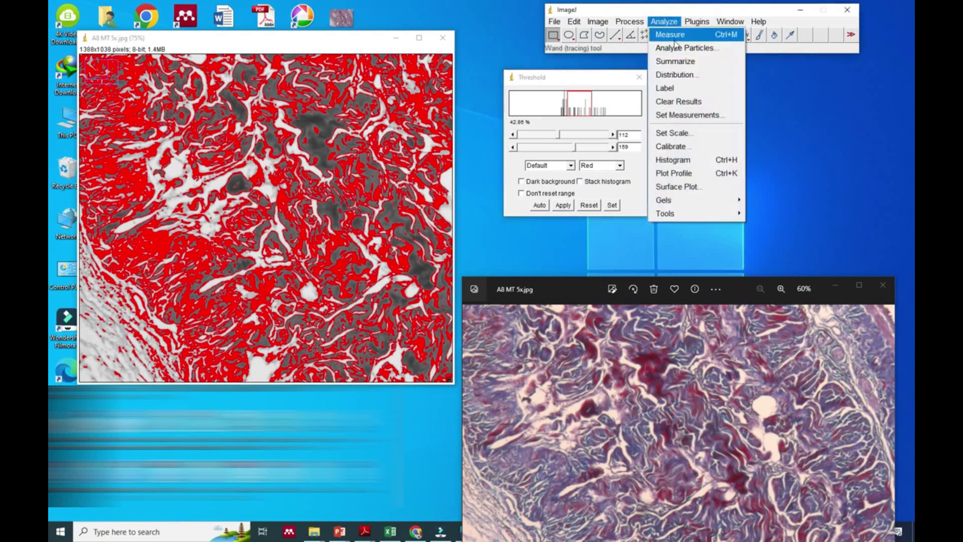
pyautogui.click(676, 40)
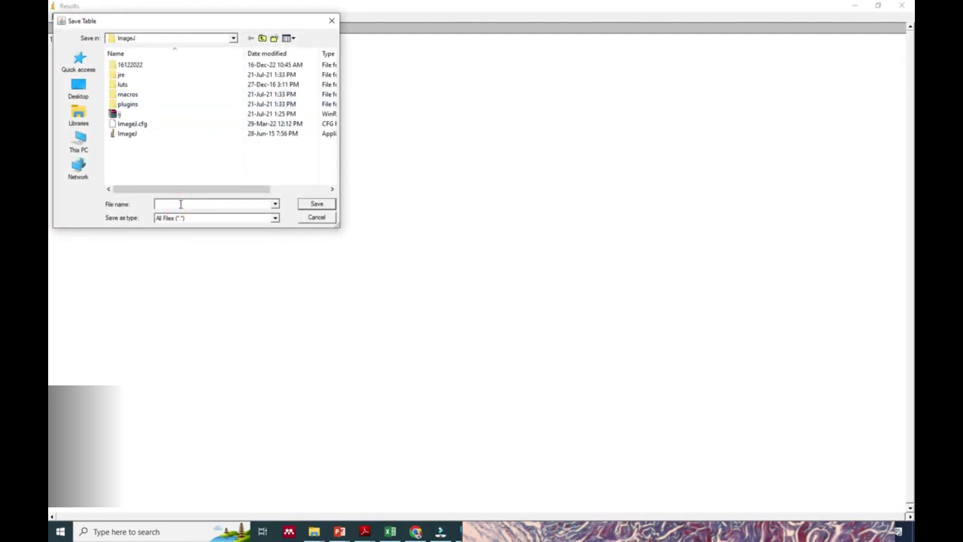
# Save the Results table to the desktop under the file name 1234
pyautogui.write('12')
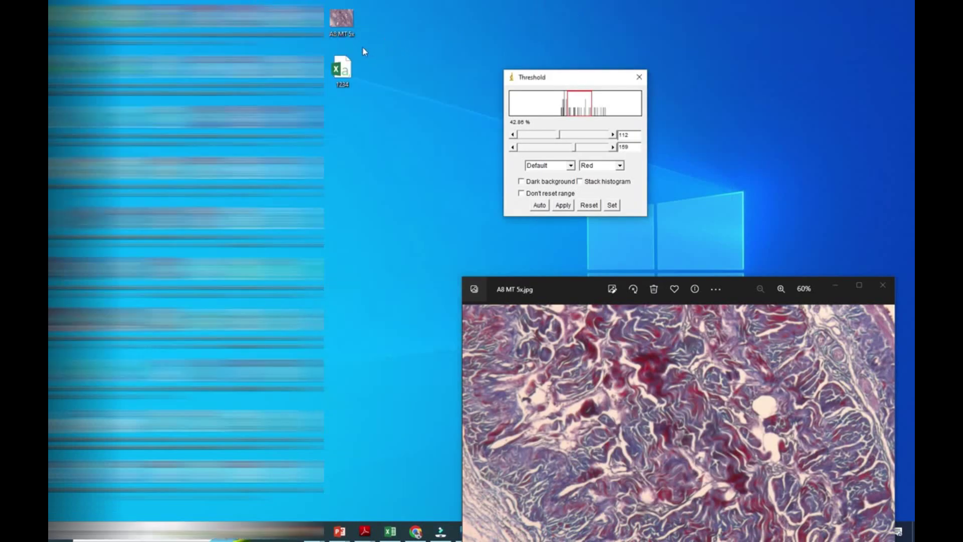
# Open the 1234 results file from the desktop in Excel
pyautogui.click(354, 75)
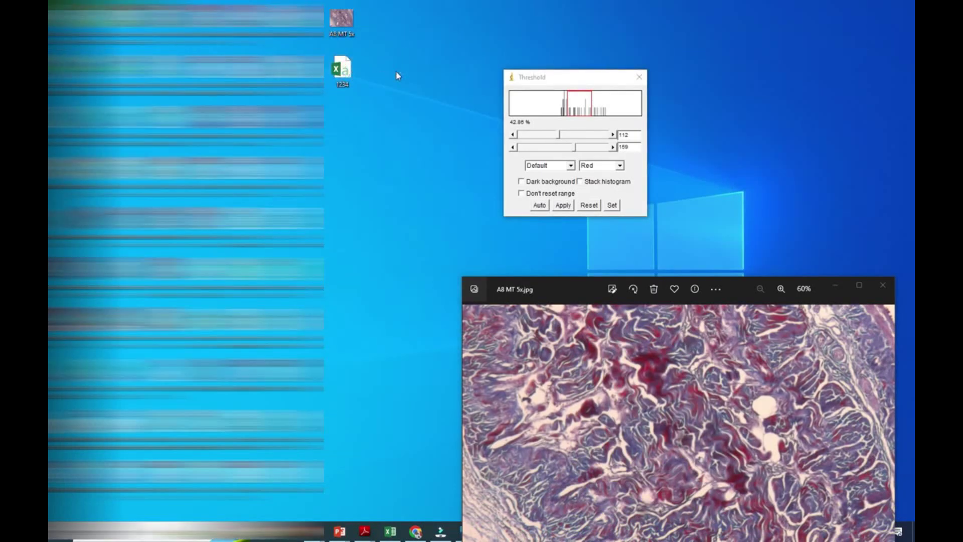